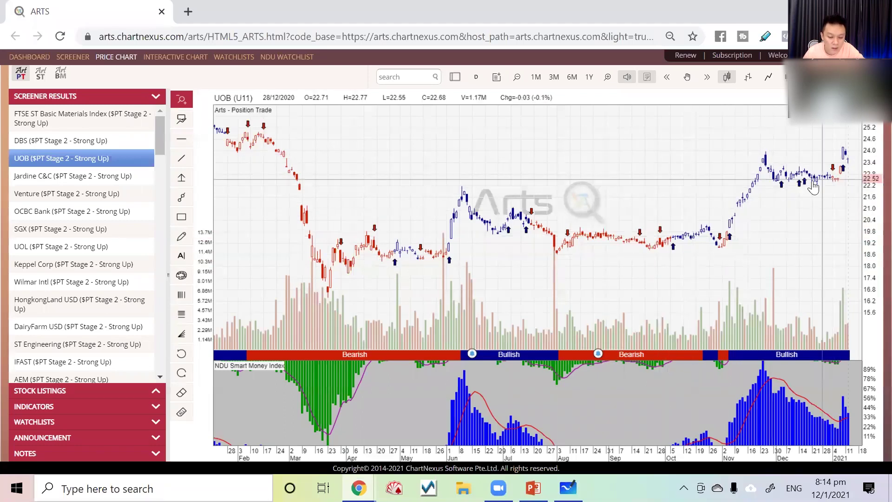
Chart Venture from the screener results, then step down to OCBC Bank's chart.
click(42, 194)
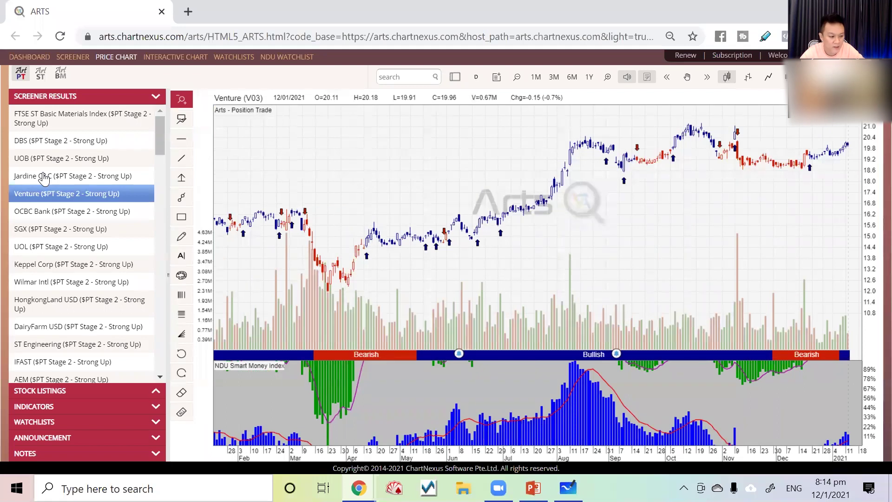
key(Down)
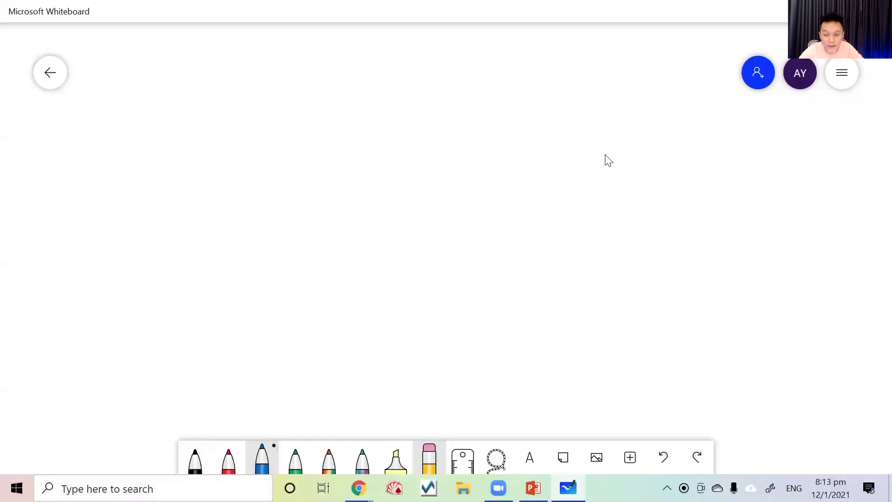
Draw a blue rising zigzag trend line and handwrite 'Trend' above it.
mouse_move(194, 389)
mouse_down()
mouse_move(239, 346)
mouse_move(285, 347)
mouse_move(333, 295)
mouse_move(381, 312)
mouse_move(422, 249)
mouse_move(569, 155)
mouse_up()
drag(224, 155, 266, 150)
drag(242, 153, 245, 186)
mouse_move(258, 186)
mouse_down()
mouse_move(291, 169)
mouse_move(293, 185)
mouse_up()
drag(298, 186, 319, 182)
drag(339, 150, 350, 188)
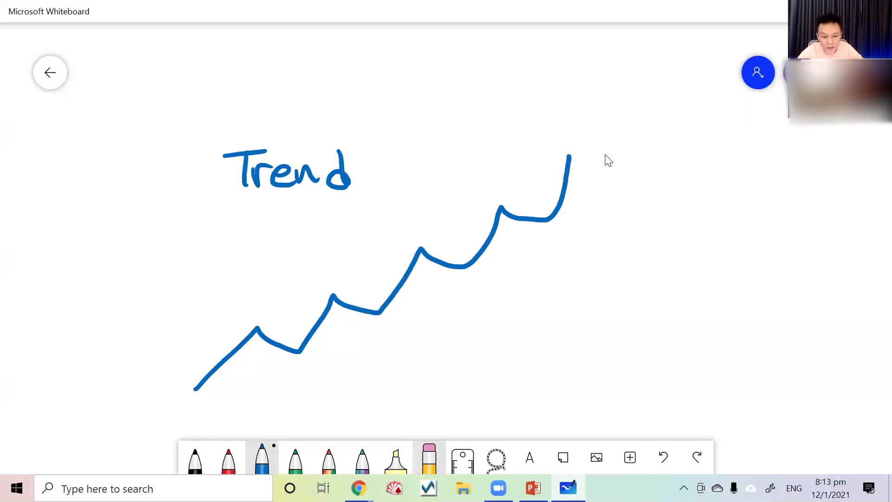
In red, write 'Cheap' at the lower right and 'Expensive' above it.
click(228, 460)
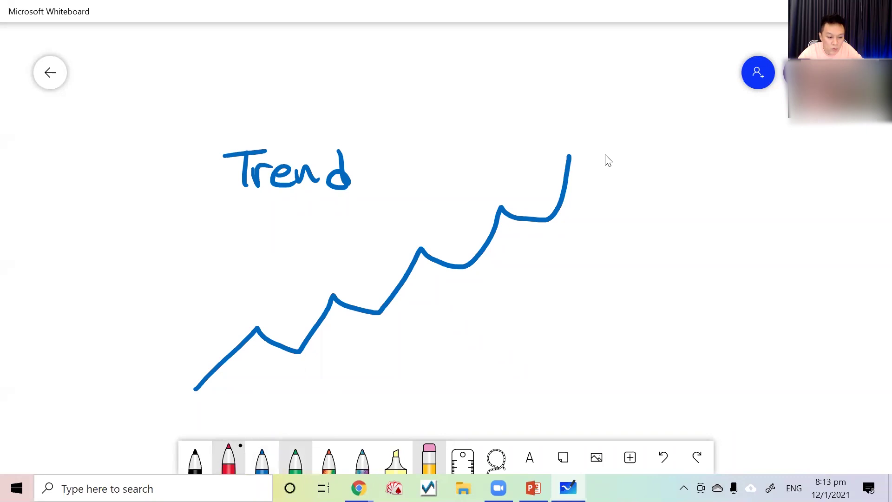
drag(656, 328, 662, 349)
mouse_move(665, 323)
mouse_down()
mouse_move(678, 335)
mouse_move(716, 333)
mouse_up()
drag(724, 356, 742, 330)
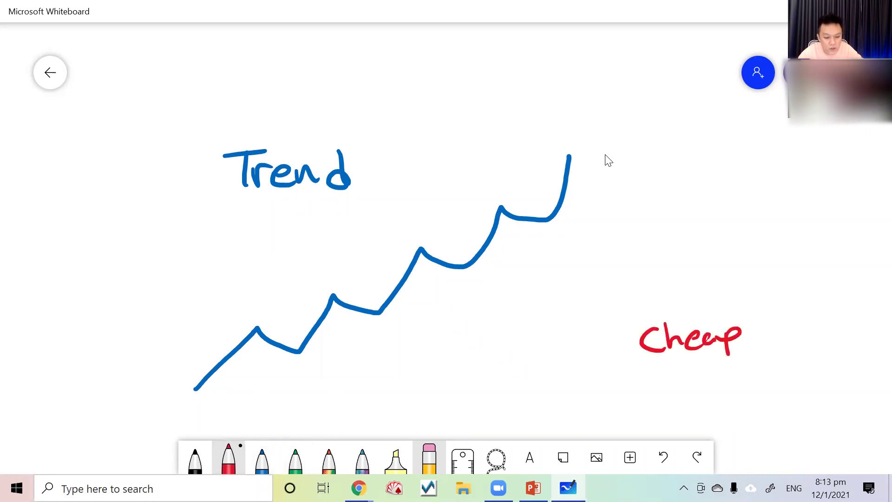
mouse_move(638, 212)
mouse_down()
mouse_move(639, 236)
mouse_move(659, 209)
mouse_up()
drag(639, 223, 655, 222)
drag(638, 235, 714, 232)
mouse_move(719, 215)
mouse_down()
mouse_move(739, 232)
mouse_move(812, 226)
mouse_up()
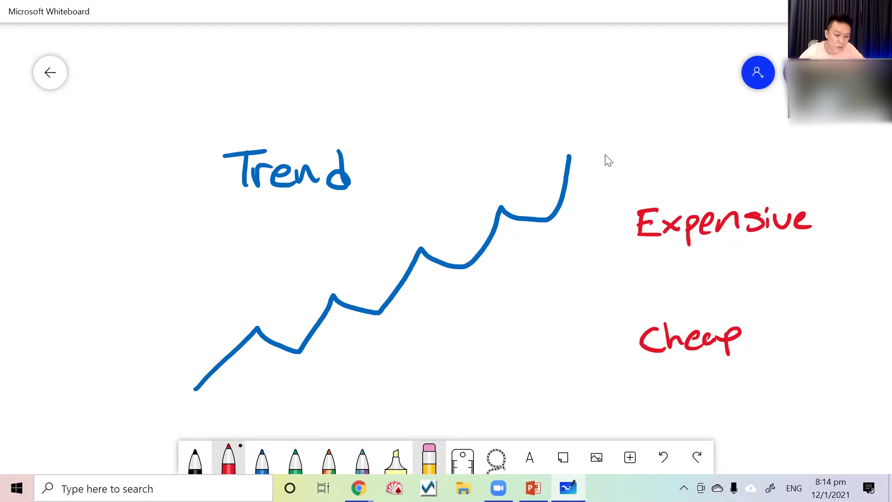
Draw a red arrow under the trend and a green sideways zigzag between Expensive and Cheap.
drag(303, 367, 462, 296)
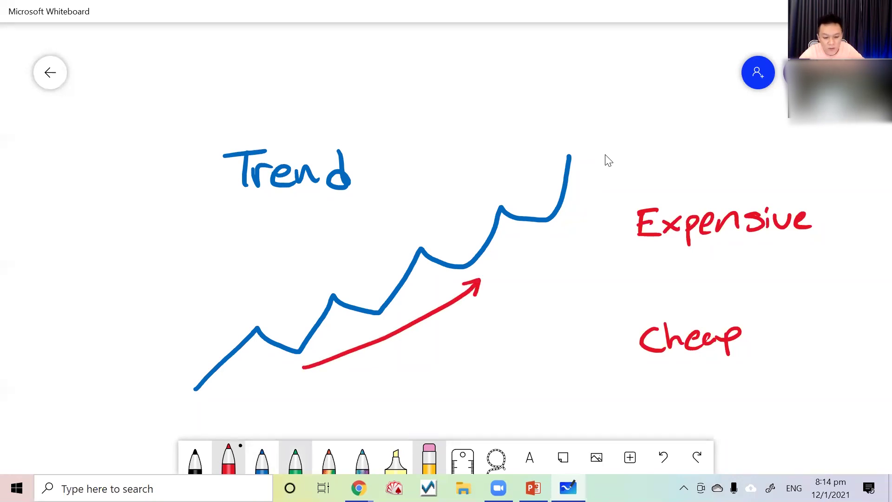
click(296, 459)
mouse_move(638, 328)
mouse_down()
mouse_move(698, 251)
mouse_move(742, 283)
mouse_move(769, 283)
mouse_move(818, 277)
mouse_move(847, 243)
mouse_up()
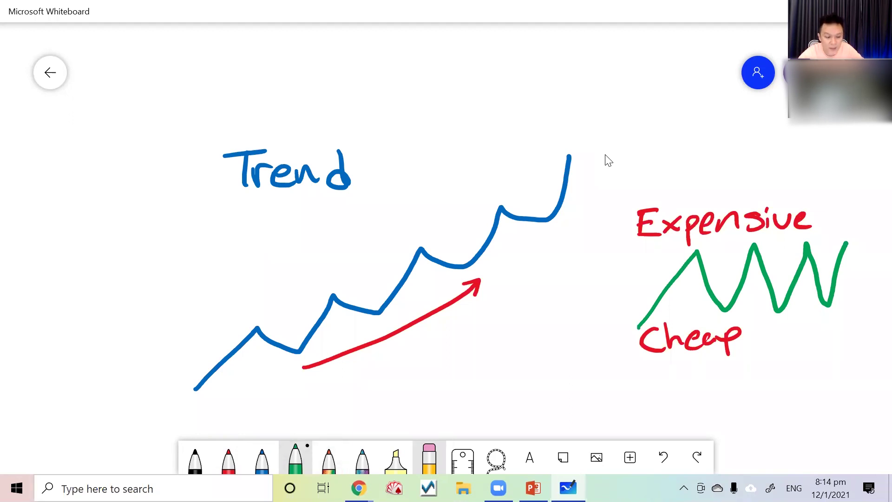
click(429, 458)
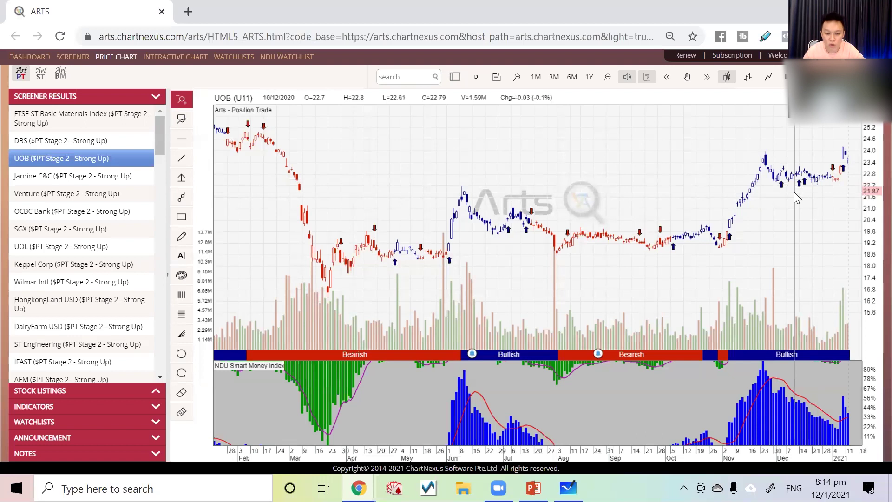
Step through the Venture, OCBC Bank and SGX charts to reach UOL (U14).
click(46, 192)
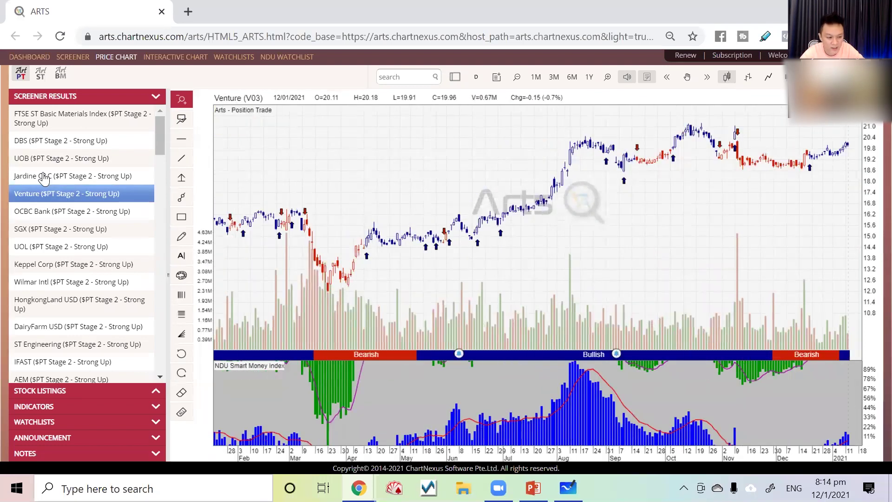
key(Down)
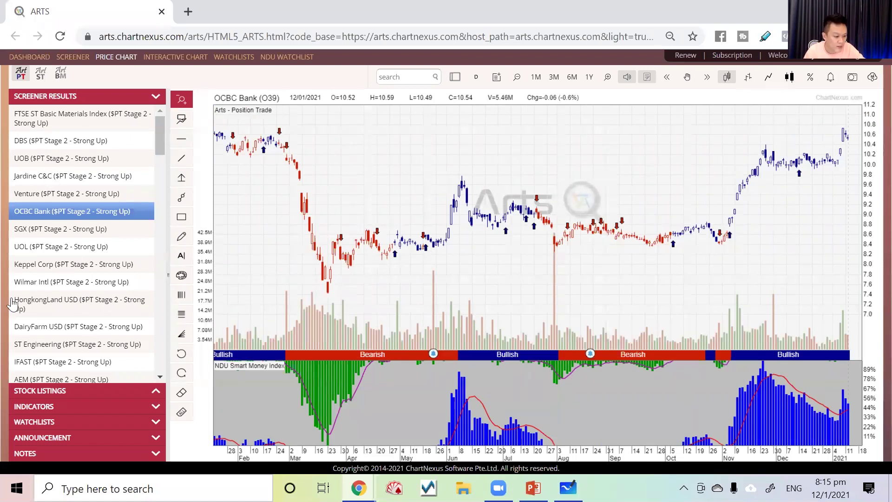
click(79, 229)
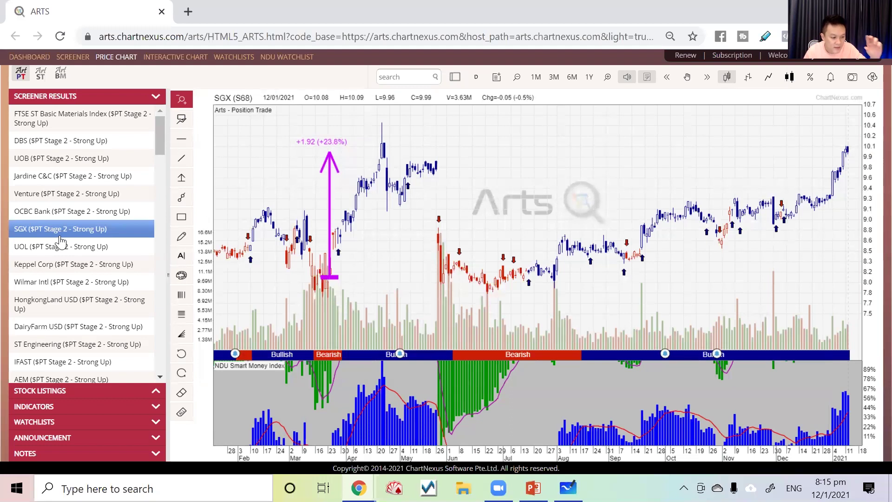
click(65, 253)
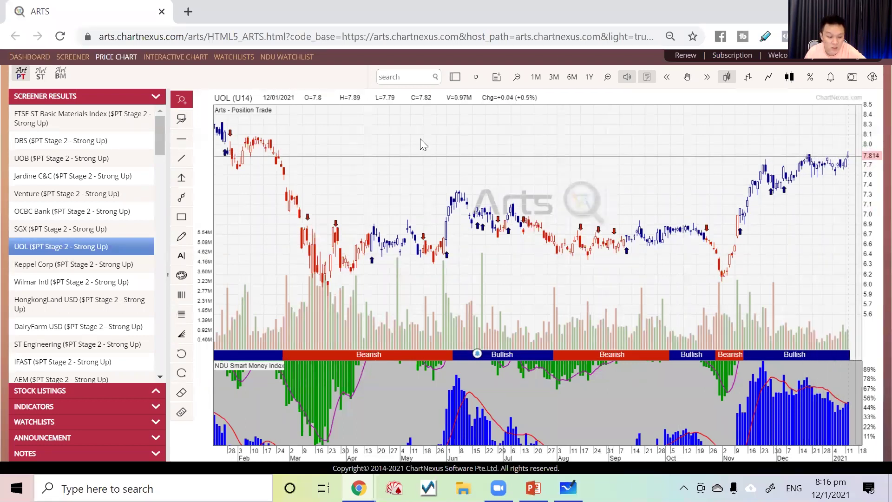
Chart Keppel Corp and Wilmar Intl, then scroll the list down and chart AEM (AWX).
click(14, 269)
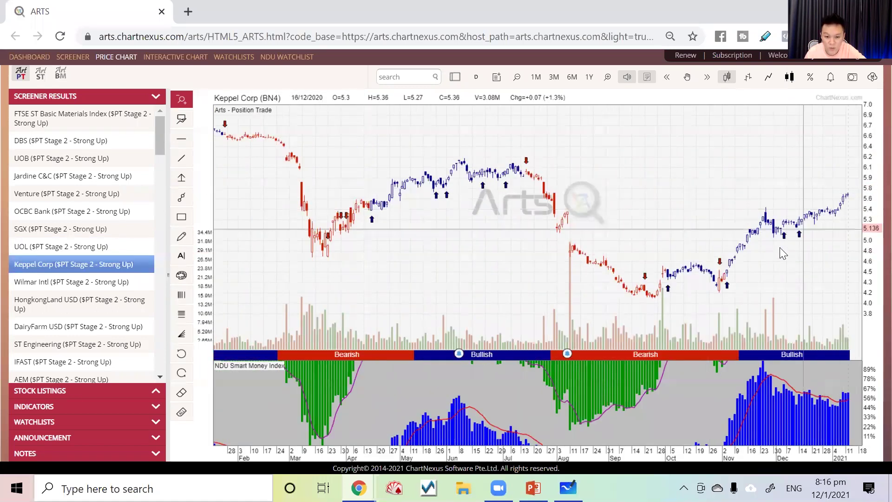
click(110, 285)
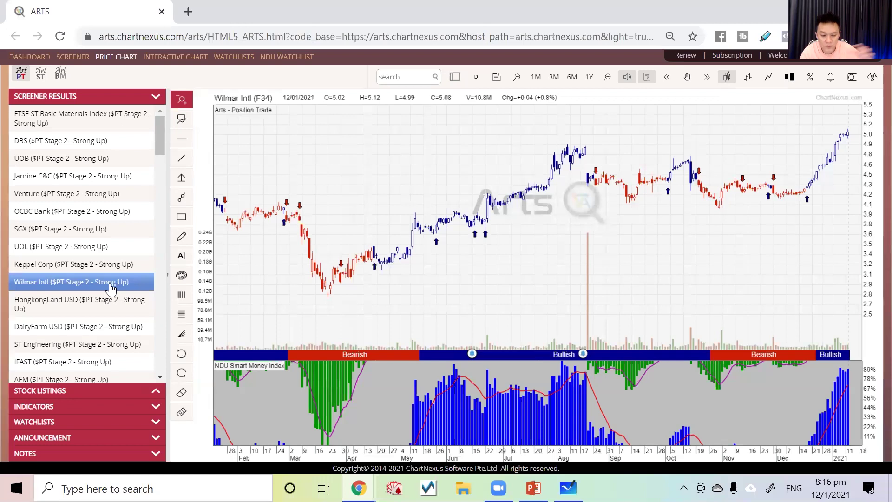
scroll(92, 159, down, 2)
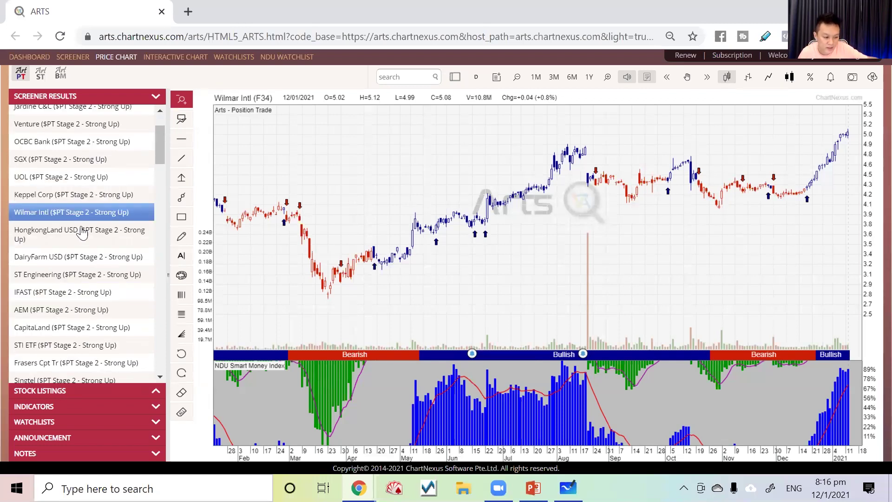
click(70, 310)
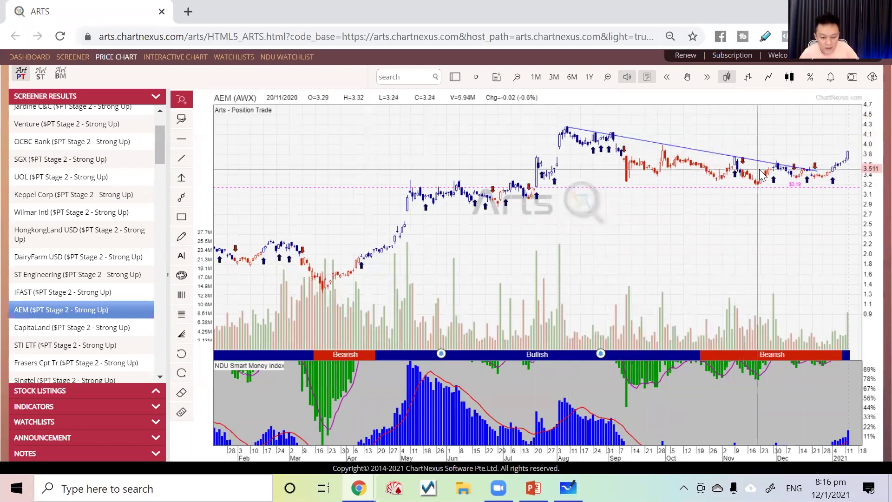
Circle AEM's latest candles freehand with the pencil, then return to crosshair mode.
click(181, 236)
mouse_move(840, 148)
mouse_down()
mouse_move(852, 168)
mouse_move(838, 180)
mouse_move(826, 158)
mouse_move(849, 147)
mouse_up()
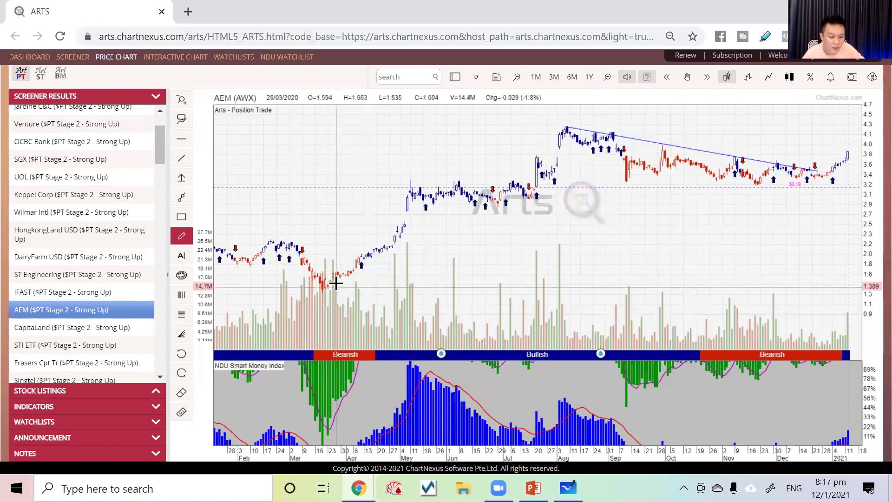
key(Escape)
Zoom out and back in on AEM's history, then chart CapitaLand (C31).
scroll(729, 215, down, 3)
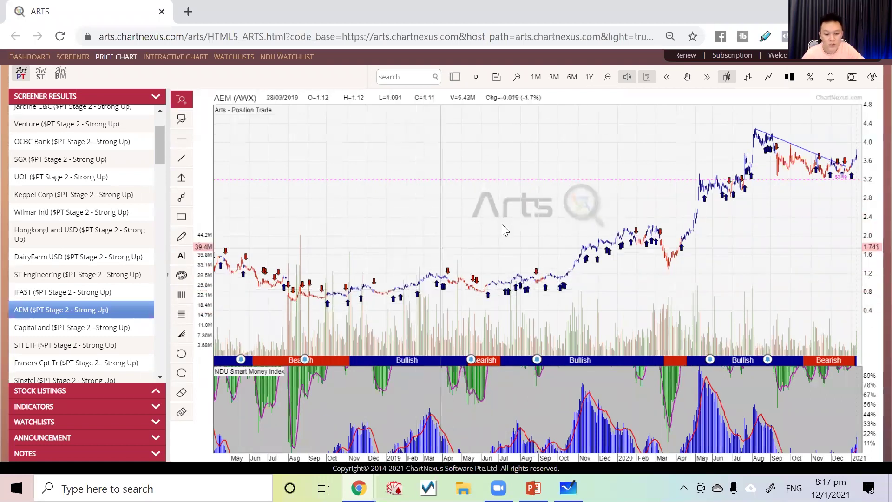
scroll(670, 270, up, 3)
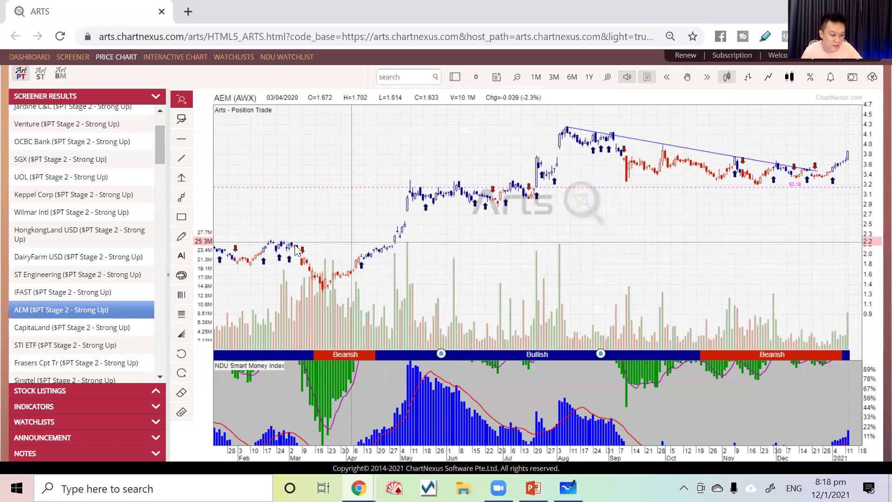
click(103, 328)
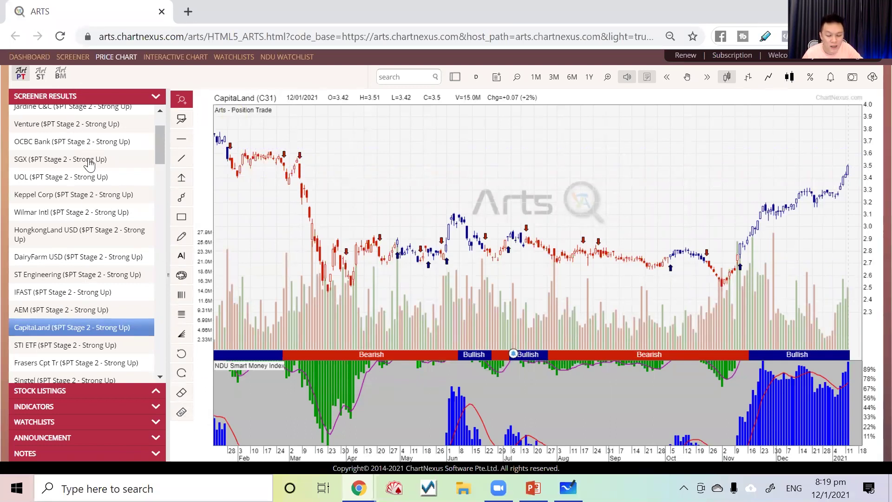
Chart Frasers Cpt Tr from further down the list, then return to the screener results table.
scroll(91, 186, down, 3)
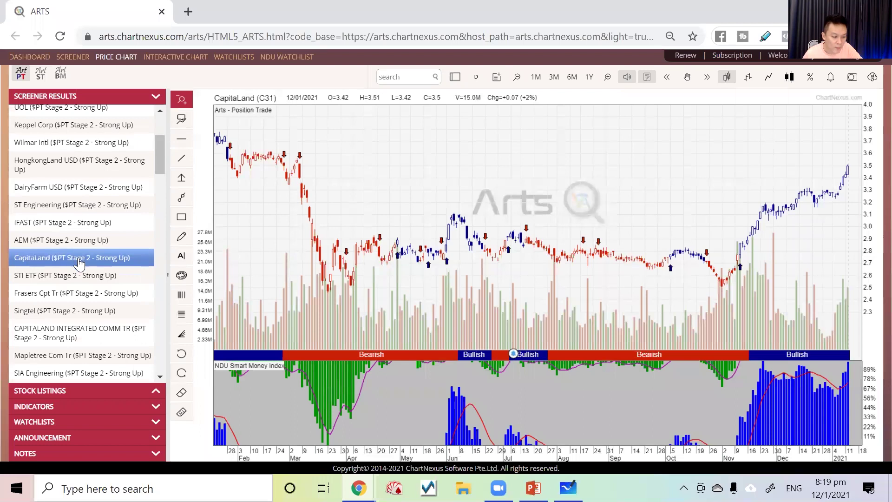
click(83, 295)
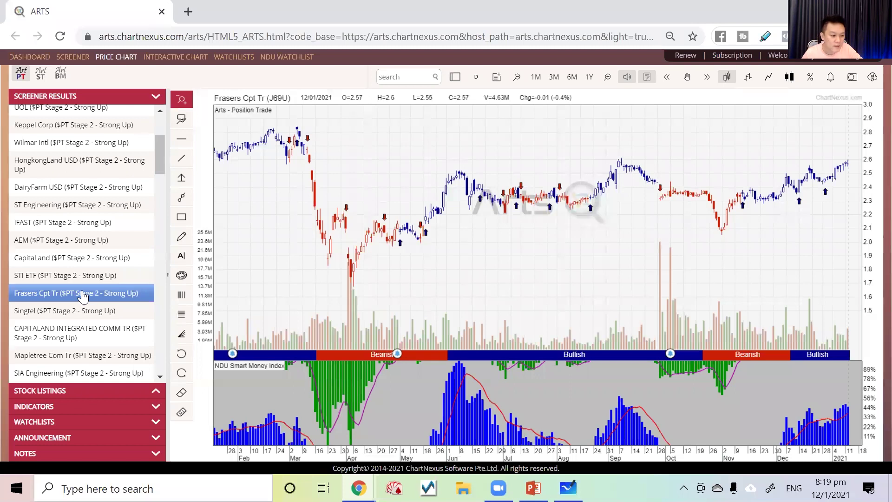
click(72, 57)
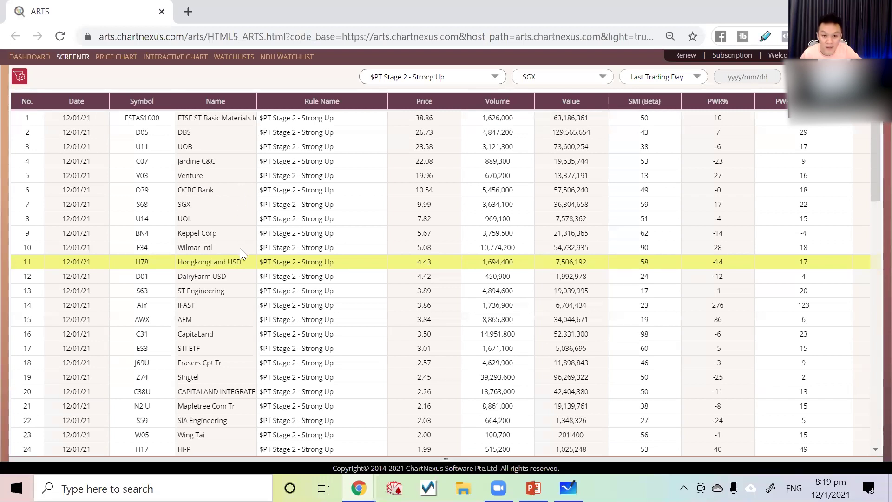
Reopen the price chart on Frasers Cpt Tr, then chart CapitaLand Integrated Comm Tr.
double_click(48, 302)
click(51, 301)
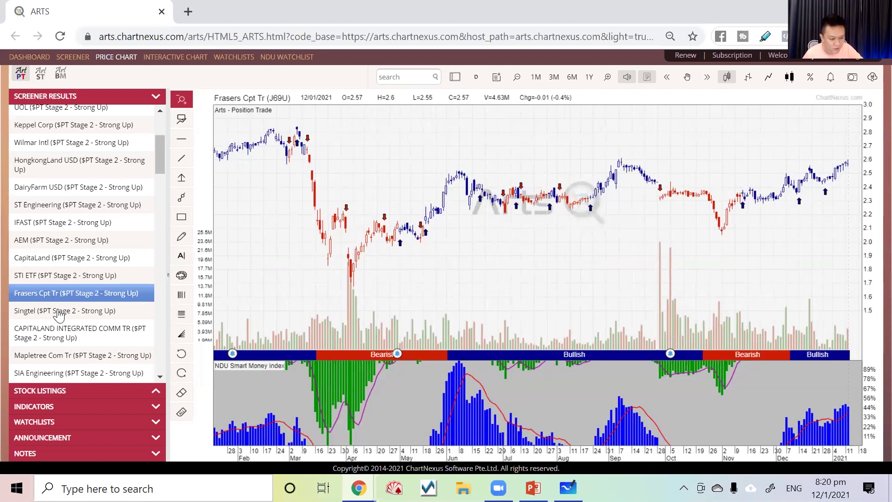
scroll(58, 269, down, 3)
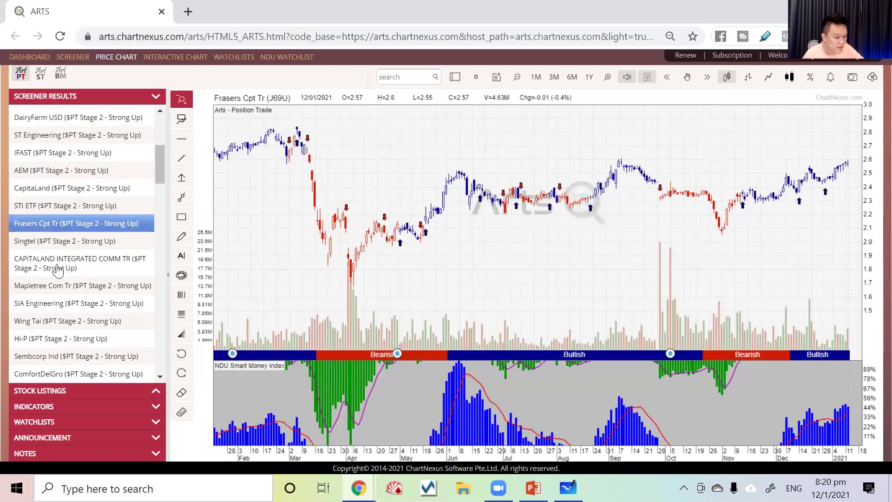
click(58, 270)
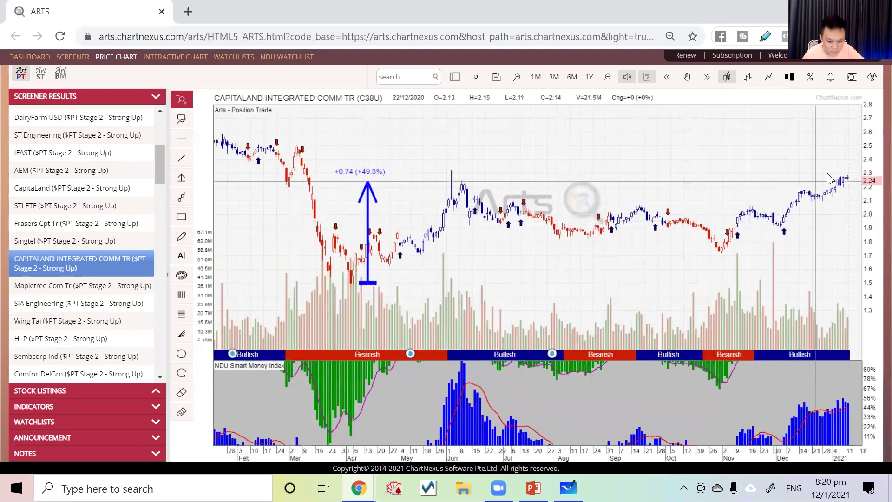
Chart Mapletree Com Tr and CapitaR China Tr, then go back to the screener table.
click(96, 287)
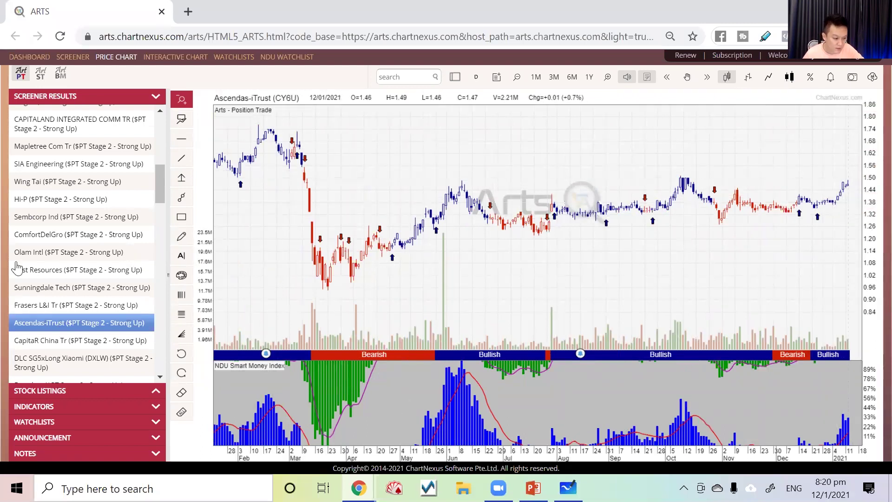
click(85, 344)
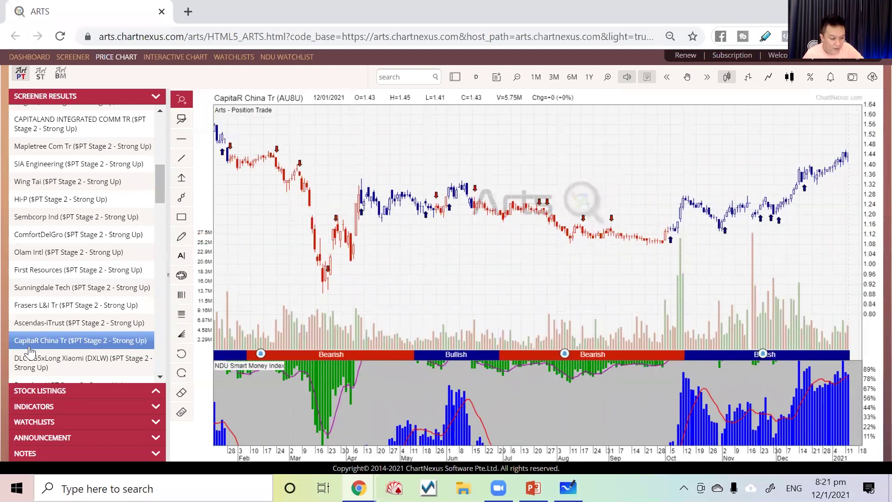
scroll(52, 344, down, 3)
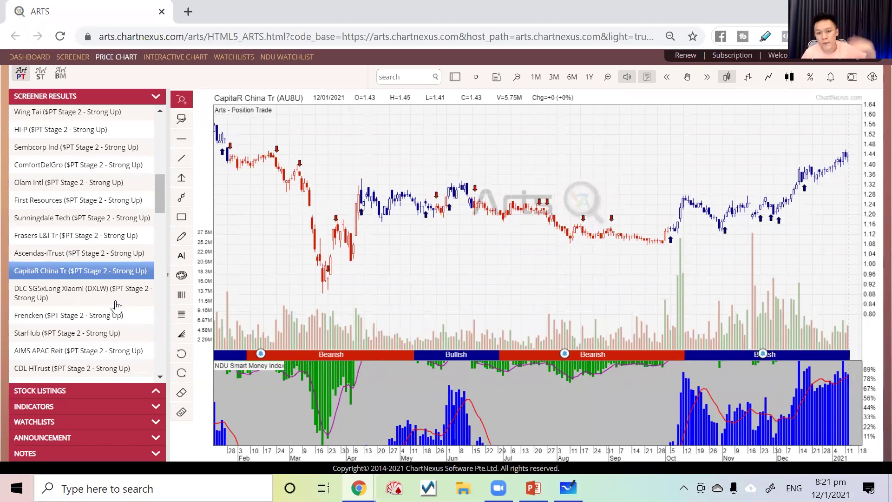
click(78, 58)
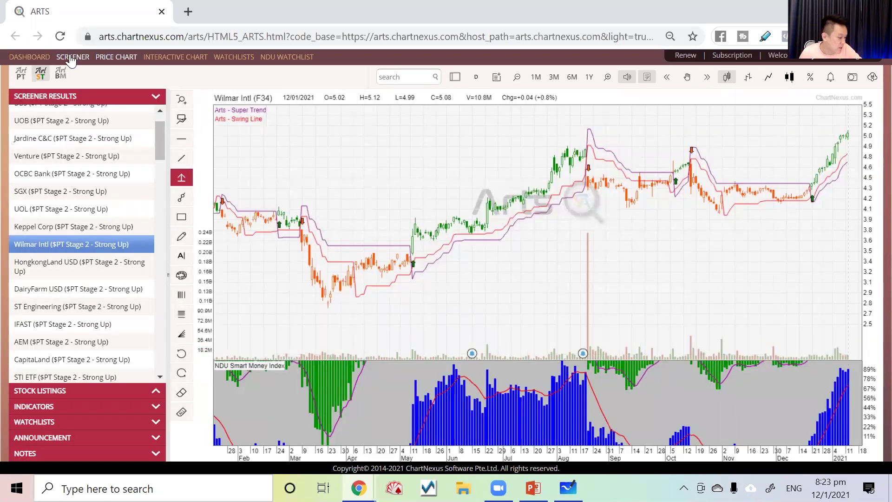
From the screener, chart IFAST panned to earlier dates, then move through ISDN to Sunpower (5GD).
click(72, 58)
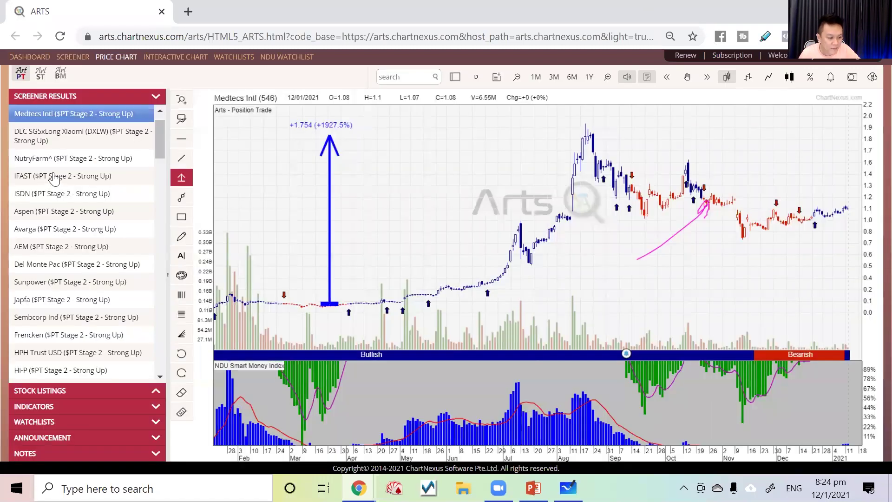
click(55, 177)
drag(767, 154, 844, 139)
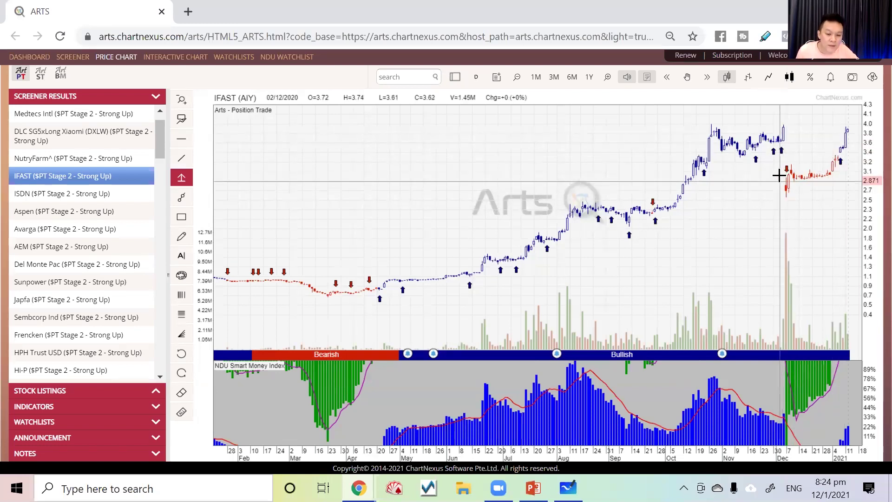
key(Down)
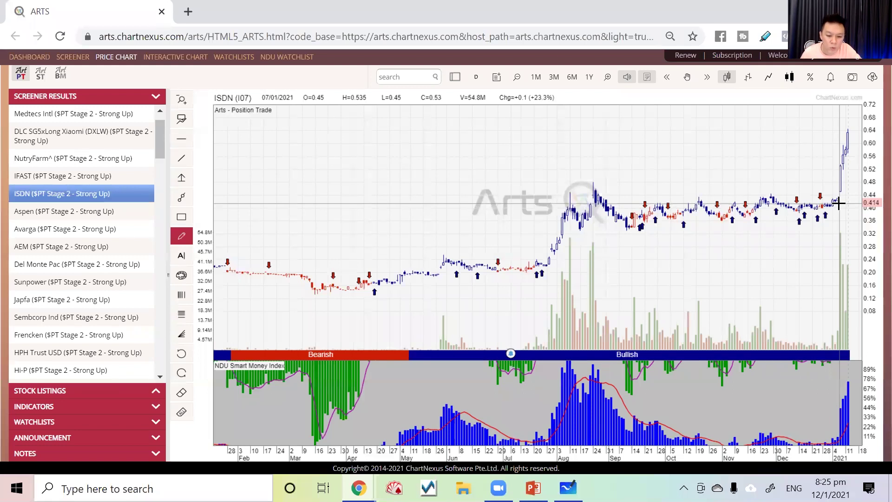
click(69, 282)
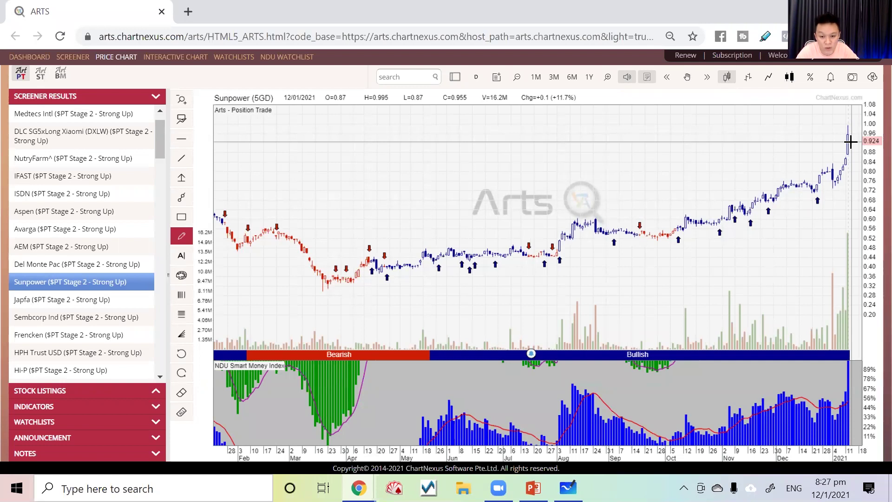
Chart Japfa and Sembcorp Ind, mark Sembcorp's December pullback, then move on to Frencken (E28).
click(65, 300)
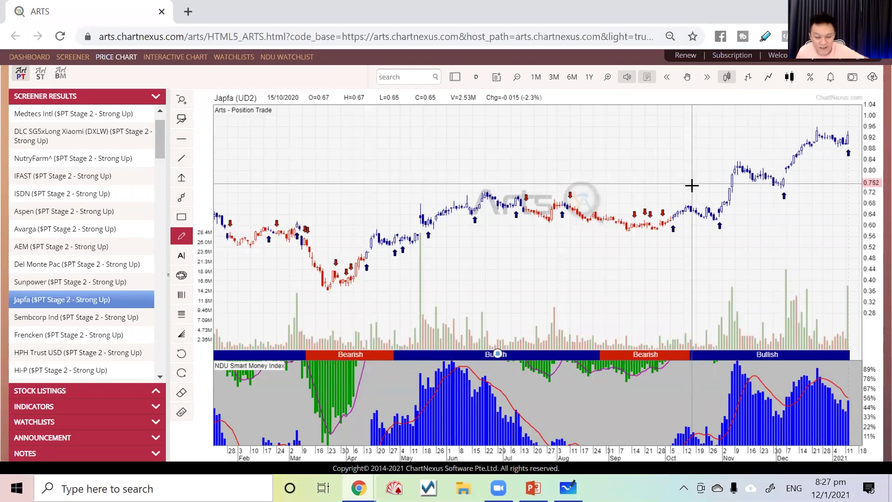
click(78, 319)
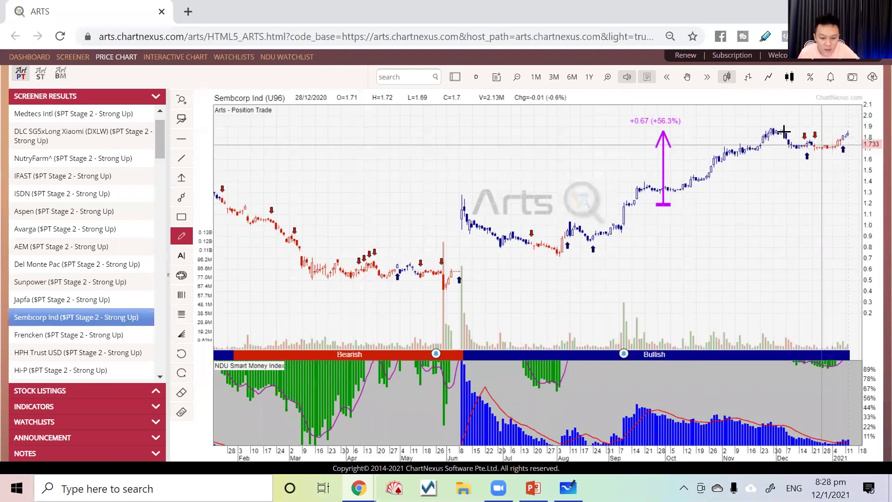
mouse_move(785, 133)
mouse_down()
mouse_move(823, 148)
mouse_move(792, 144)
mouse_move(835, 146)
mouse_up()
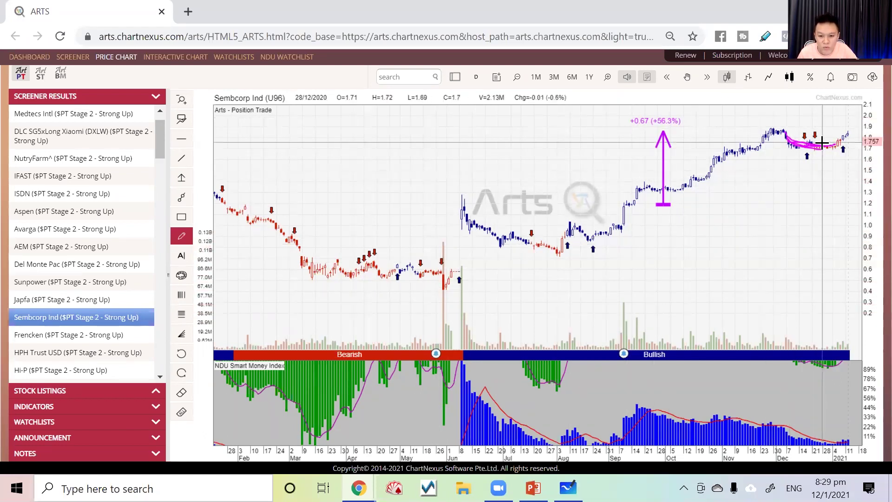
key(Down)
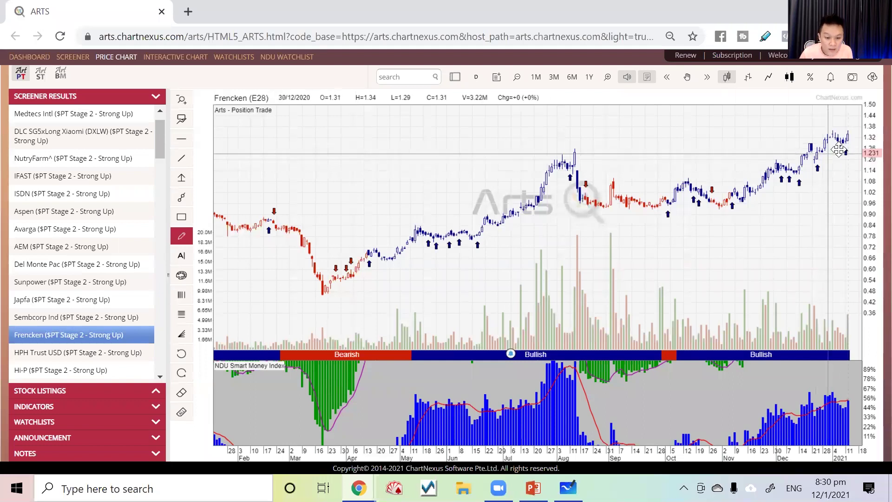
Circle Frencken's early-November dip freehand on the chart.
mouse_move(816, 171)
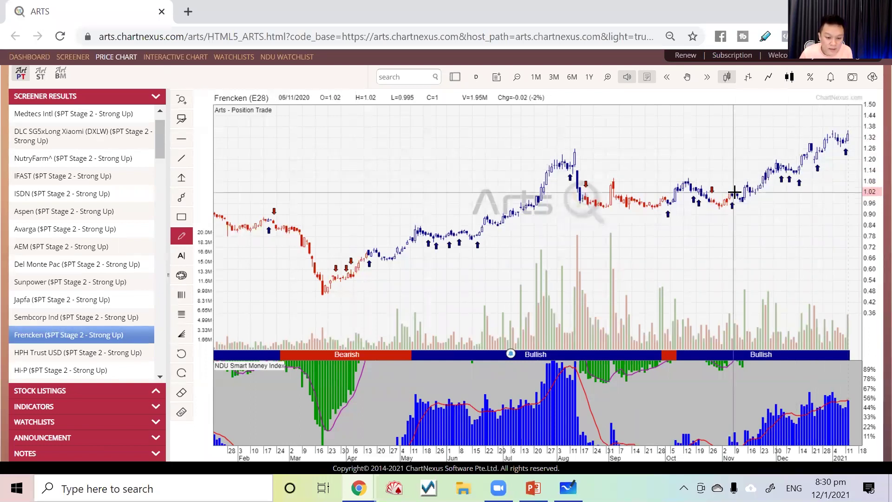
drag(739, 189, 721, 209)
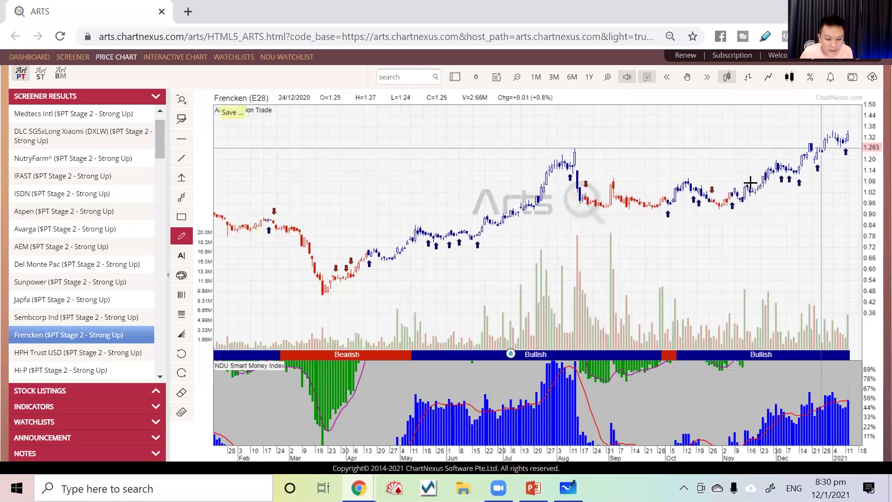